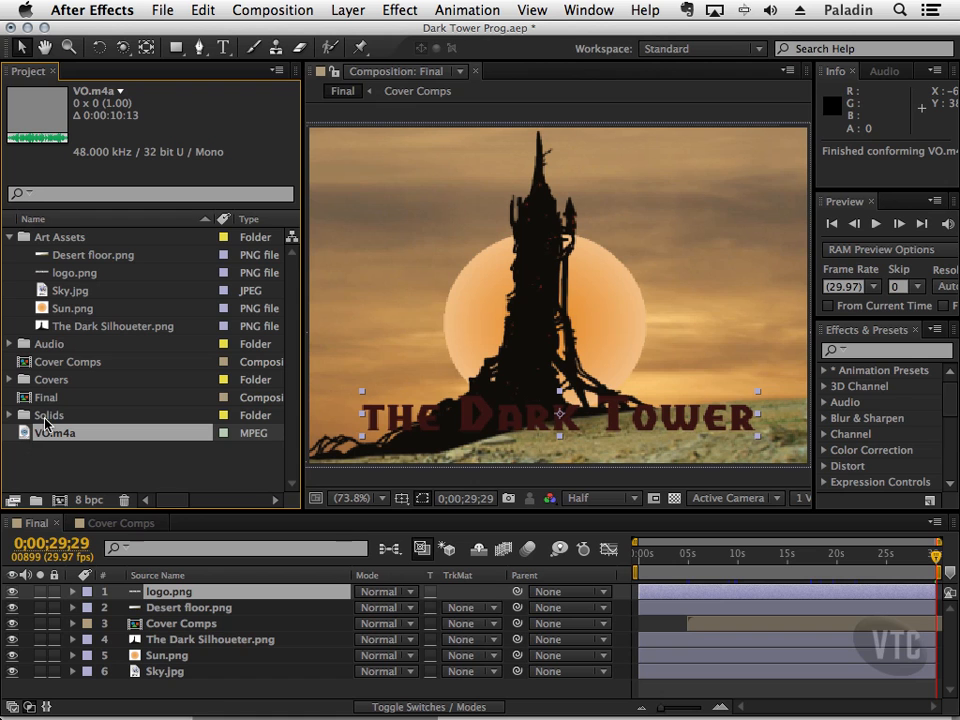
File VO.m4a in the project's Audio folder and expand that folder.
drag(52, 441, 44, 350)
click(10, 344)
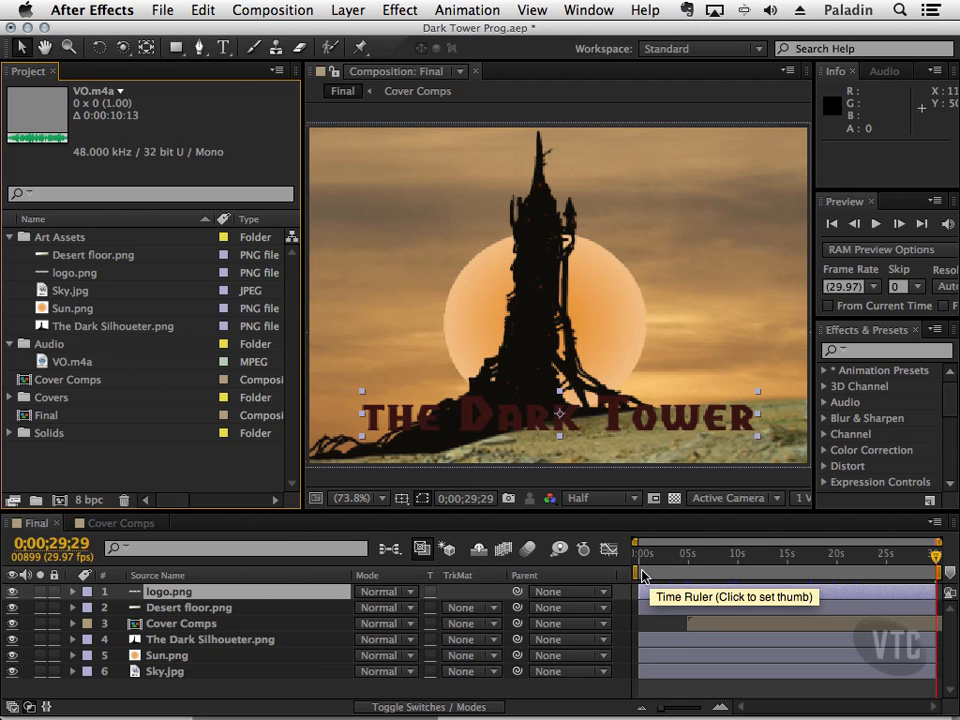
Add VO.m4a as the top layer of the Final composition and shift it to start at -0;00;02;02.
drag(686, 572, 639, 570)
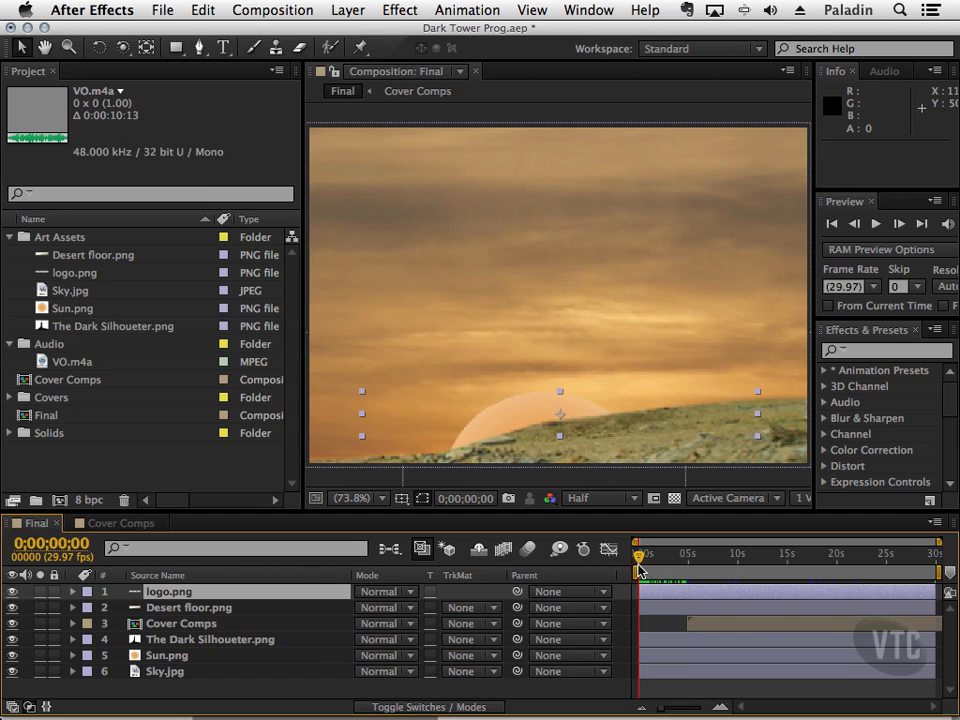
drag(66, 362, 140, 590)
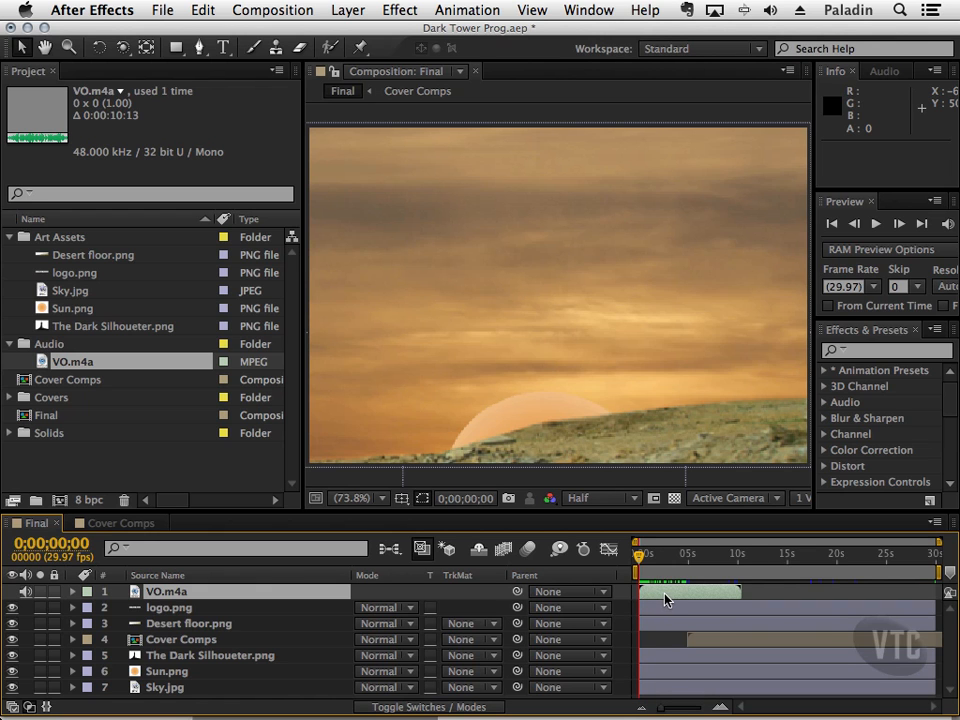
click(715, 592)
mouse_move(715, 592)
mouse_down()
mouse_move(681, 598)
mouse_move(697, 598)
mouse_up()
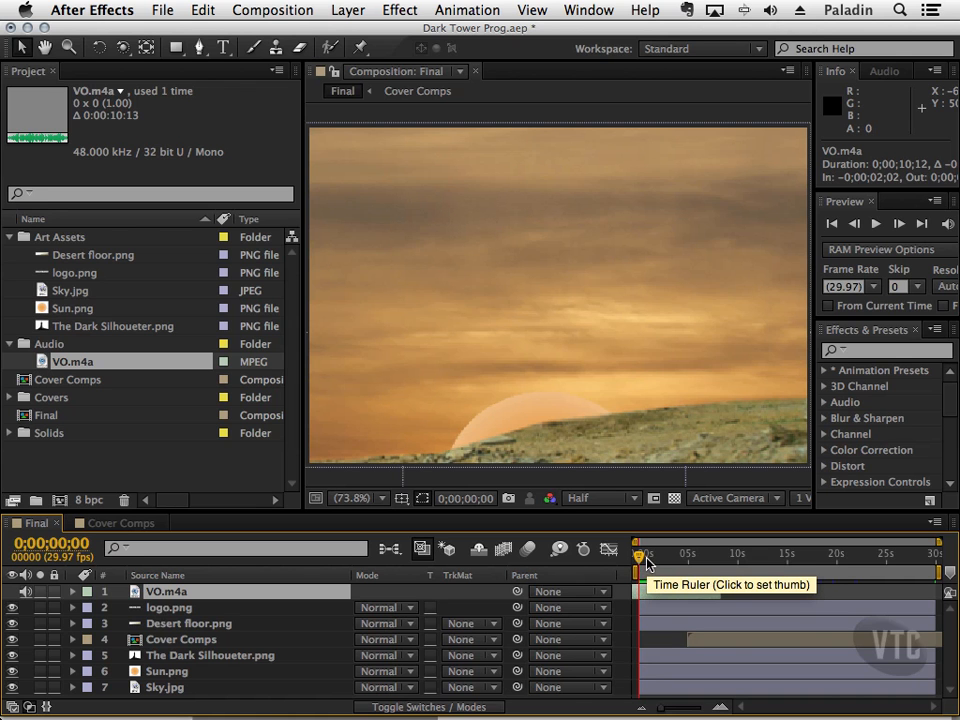
Create a black, composition-sized solid layer (720 x 486 px) named "fade in".
click(348, 10)
click(351, 10)
click(377, 563)
click(348, 10)
mouse_move(353, 30)
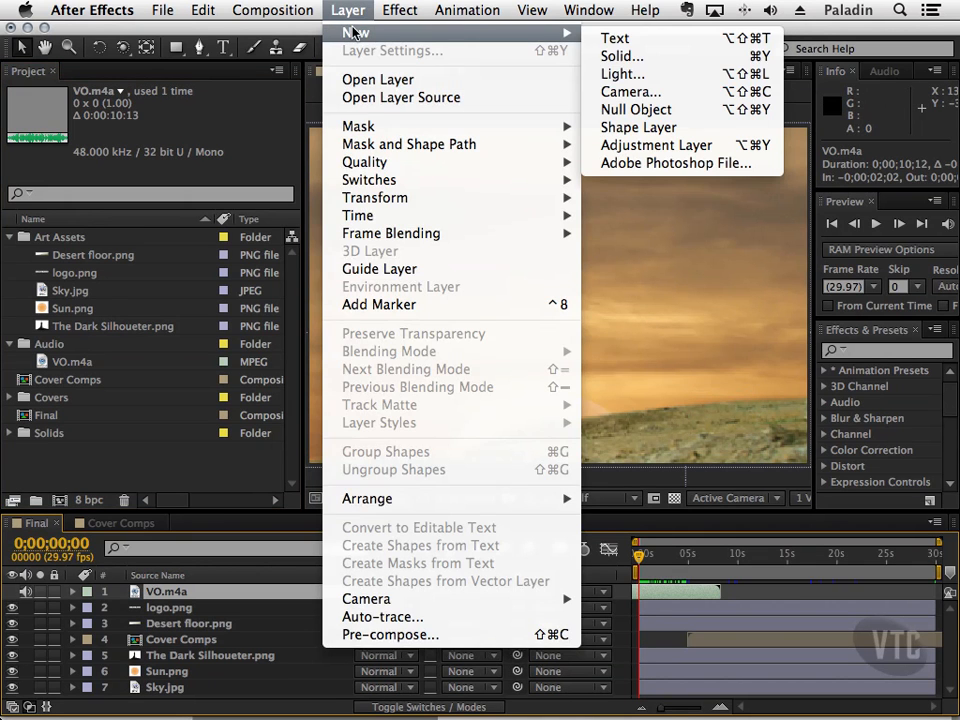
click(617, 51)
drag(814, 350, 384, 204)
text(fade in)
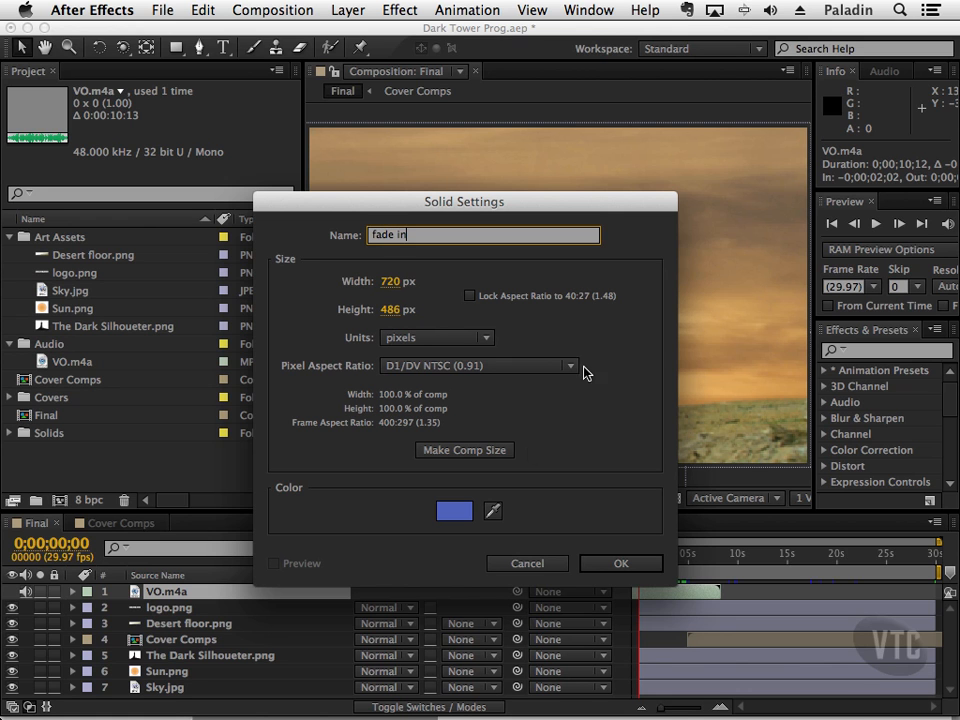
click(463, 514)
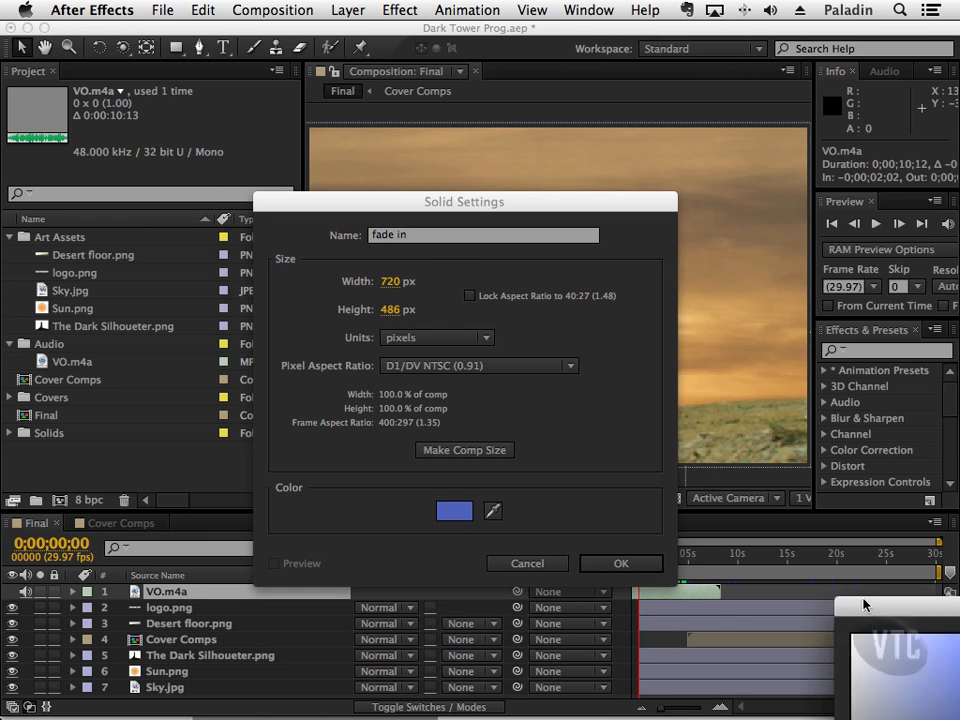
drag(587, 420, 400, 650)
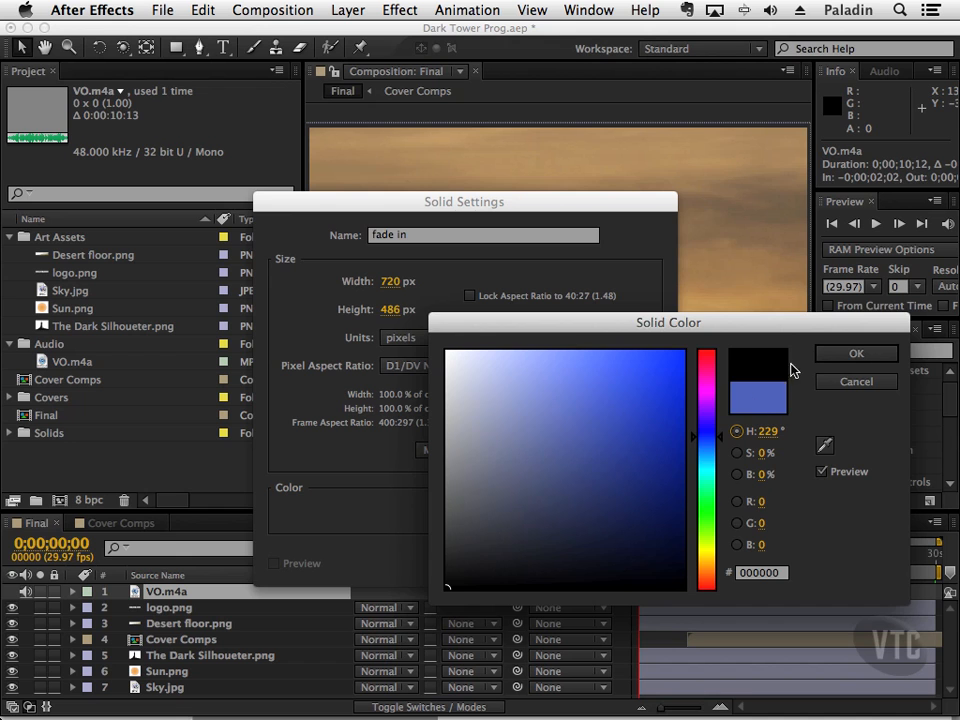
click(855, 354)
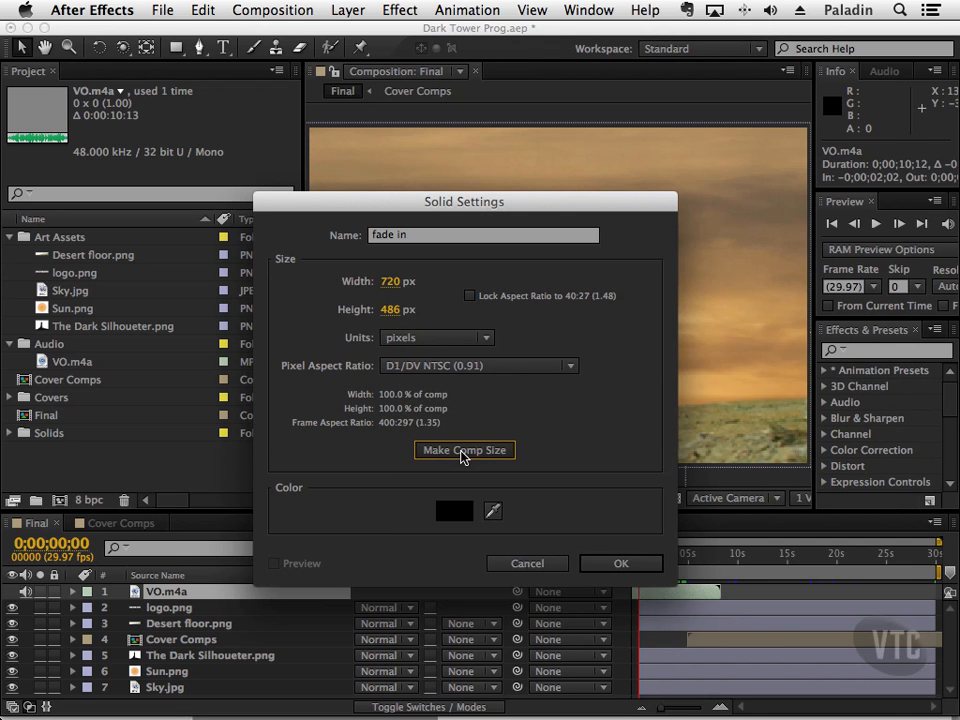
click(620, 564)
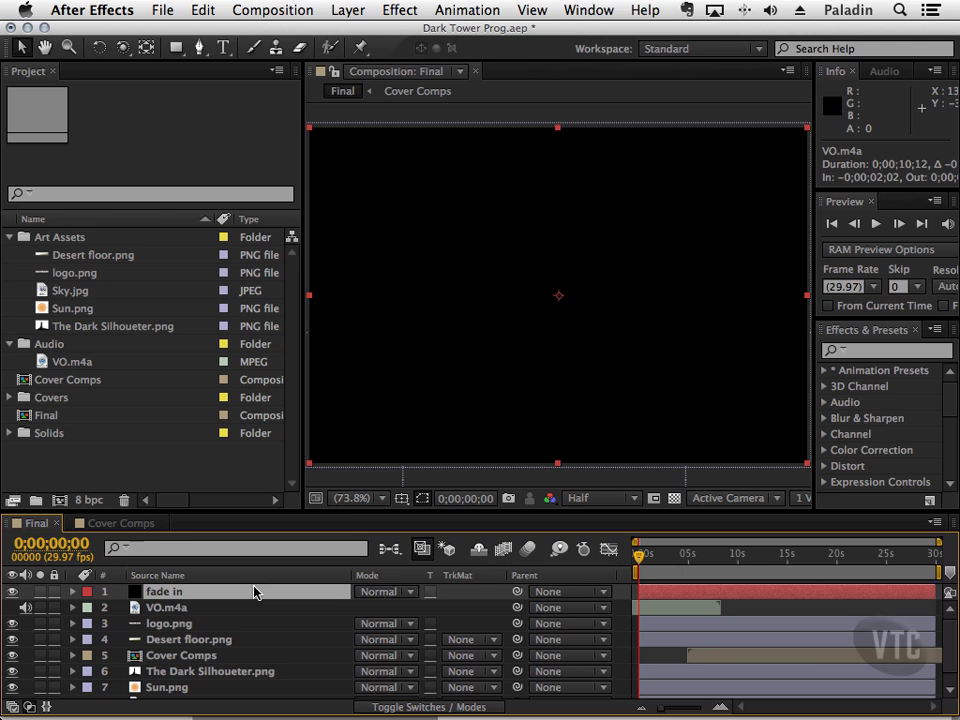
Keyframe the "fade in" solid's opacity from 100% at 0;00;00;00 to 0% at 0;00;02;08.
key(t)
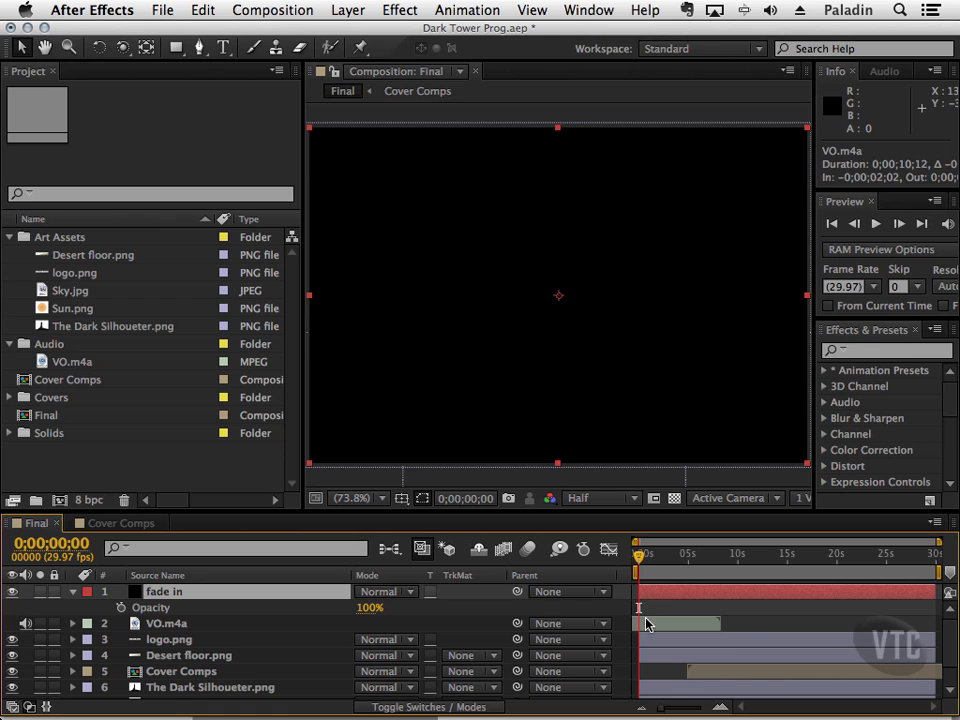
click(121, 607)
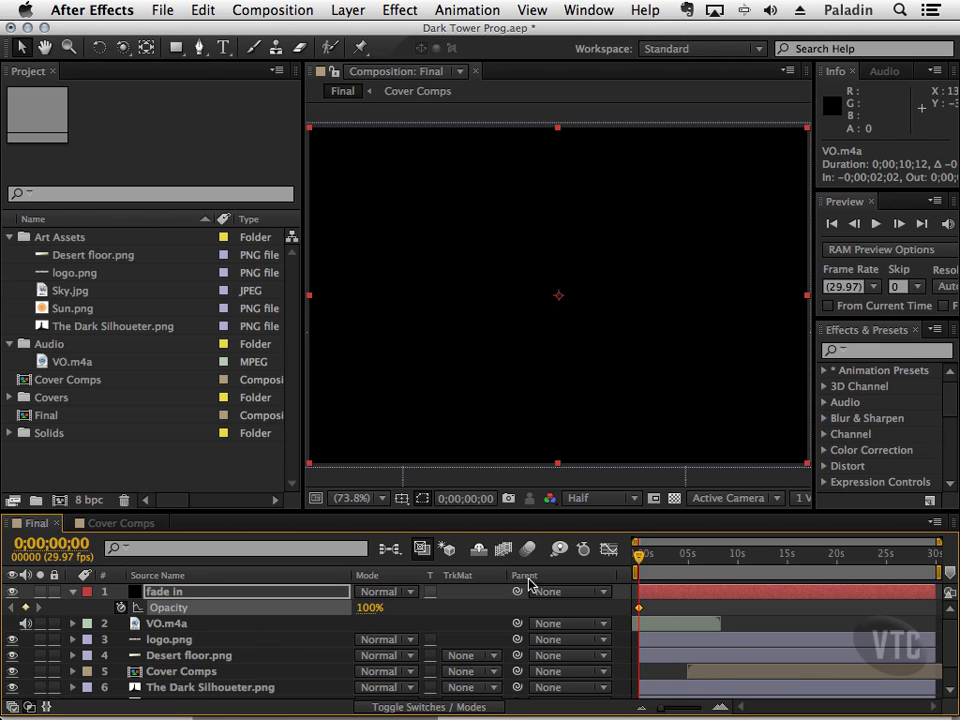
drag(638, 557, 661, 561)
drag(370, 607, 272, 614)
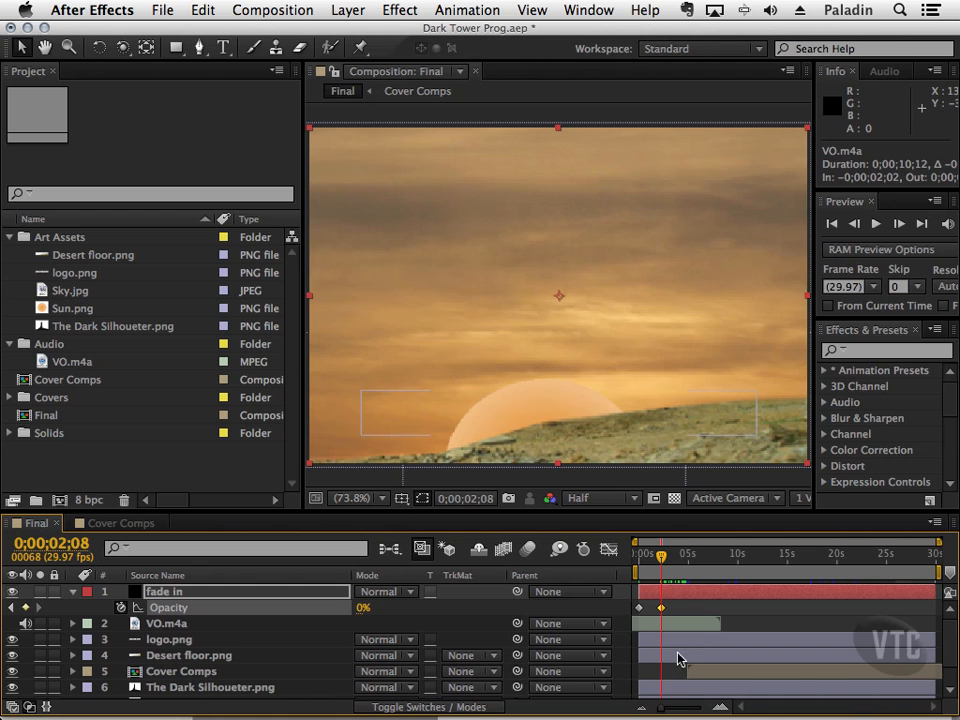
Duplicate the "fade in" layer and rename the upper copy "fade out".
click(638, 562)
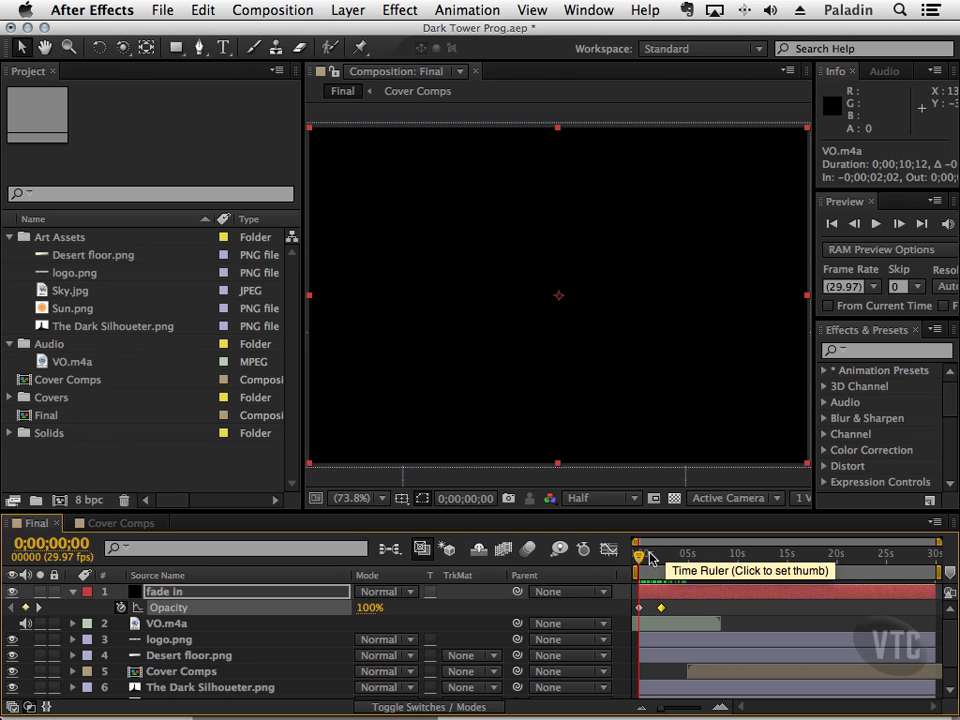
drag(639, 556, 888, 570)
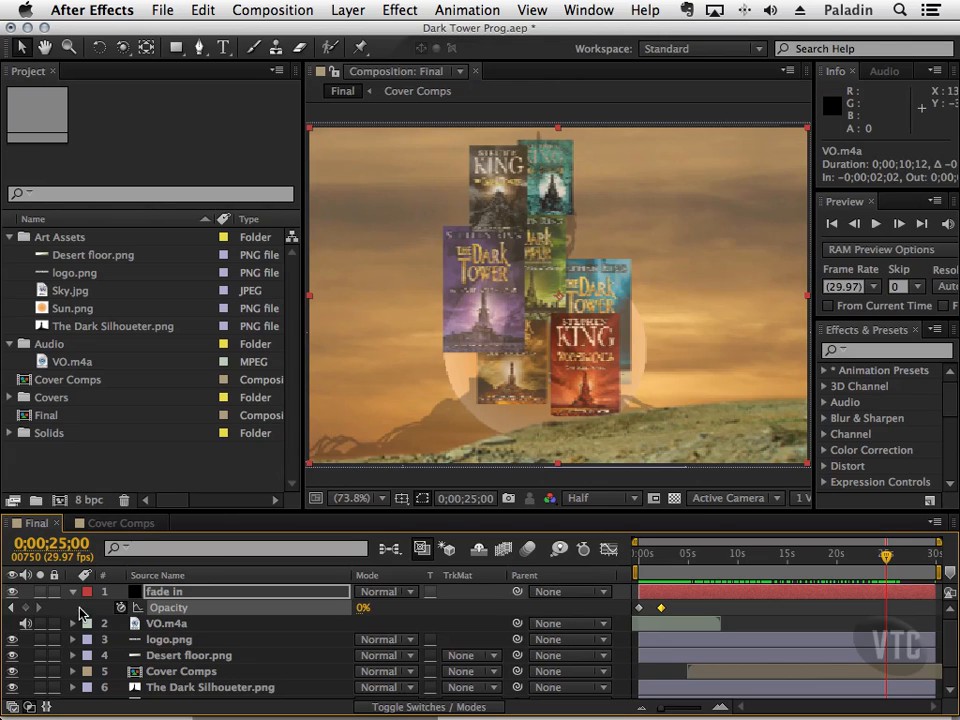
click(135, 594)
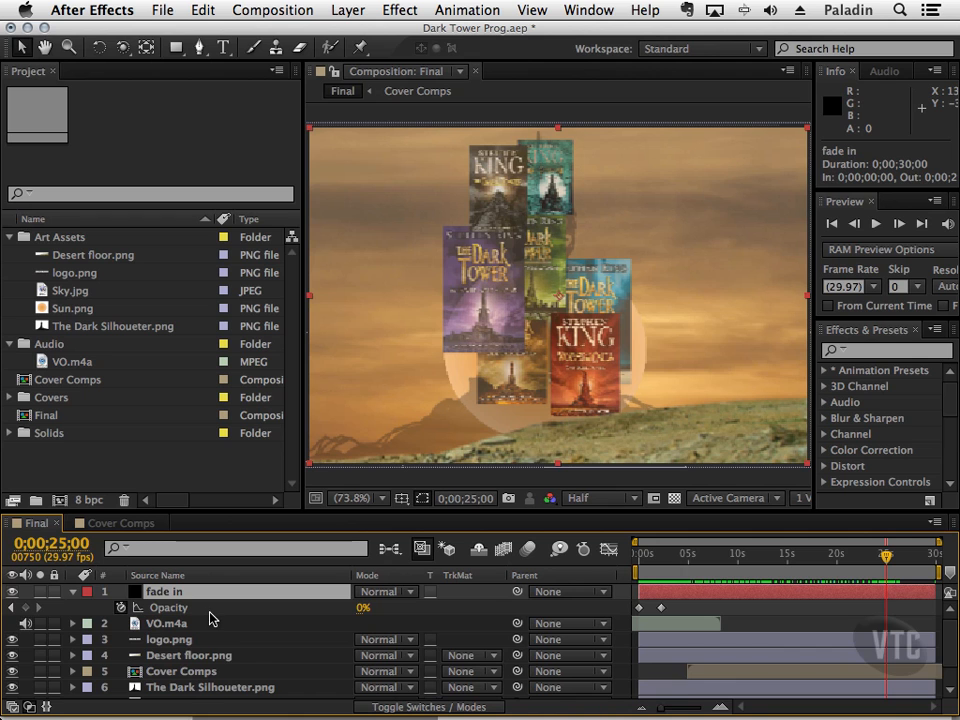
key(super+d)
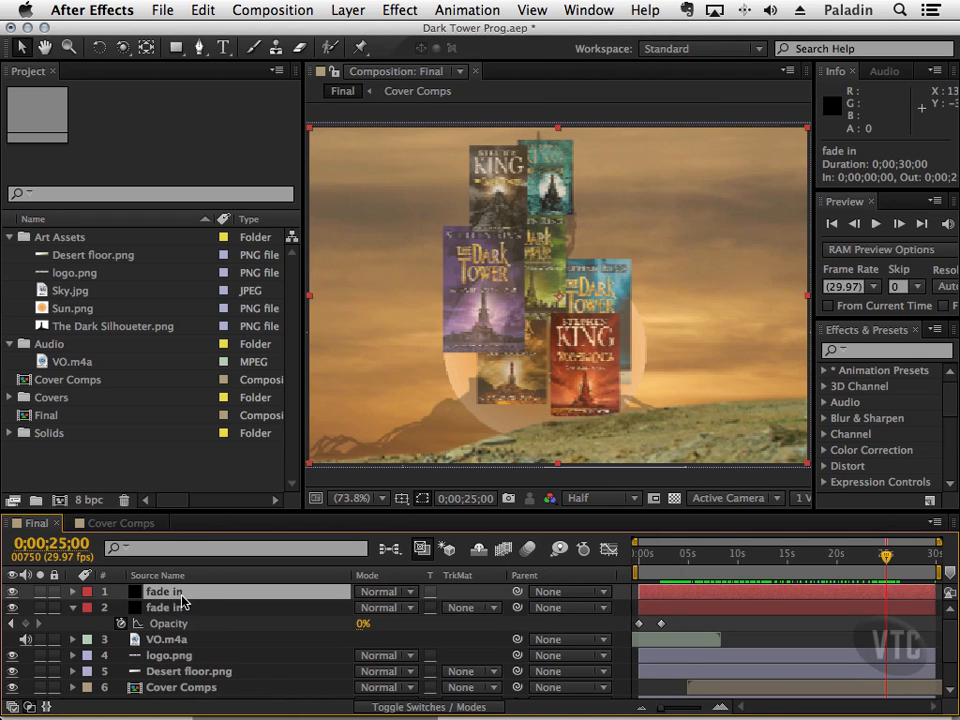
key(Return)
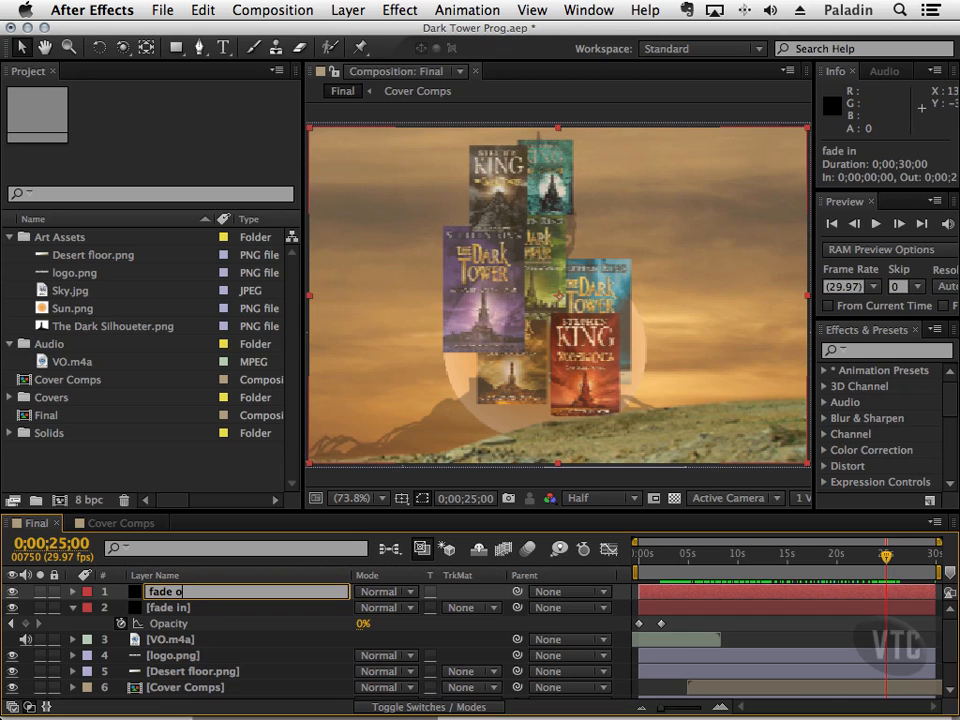
key(Return)
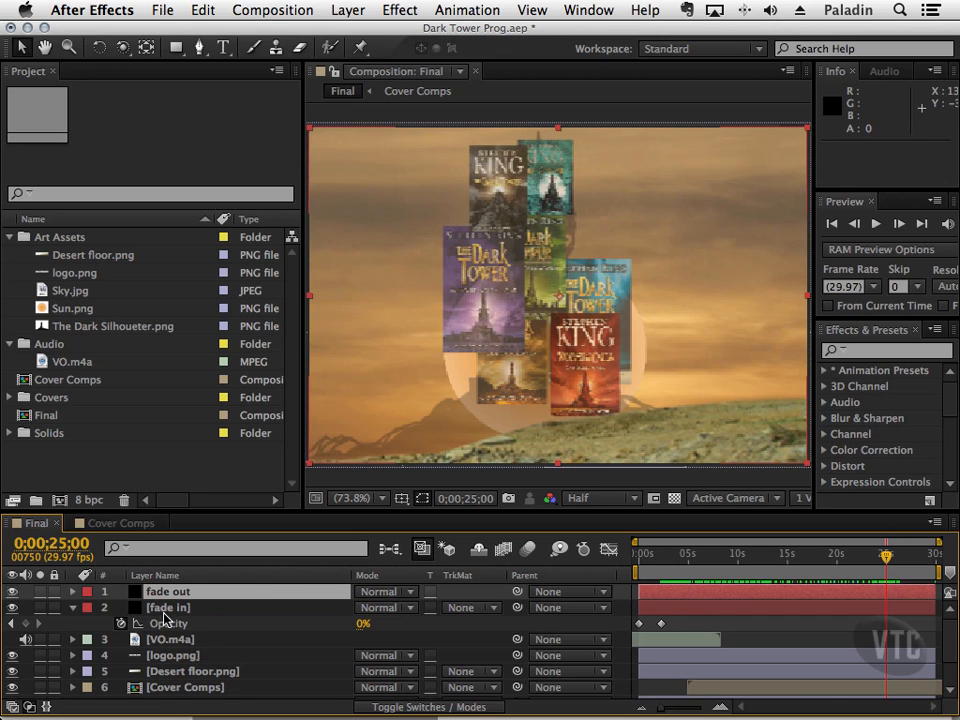
Reverse the "fade out" opacity keyframes, moving the 100% one to the composition's end and the 0% one to 0;00;28;12.
click(138, 594)
key(t)
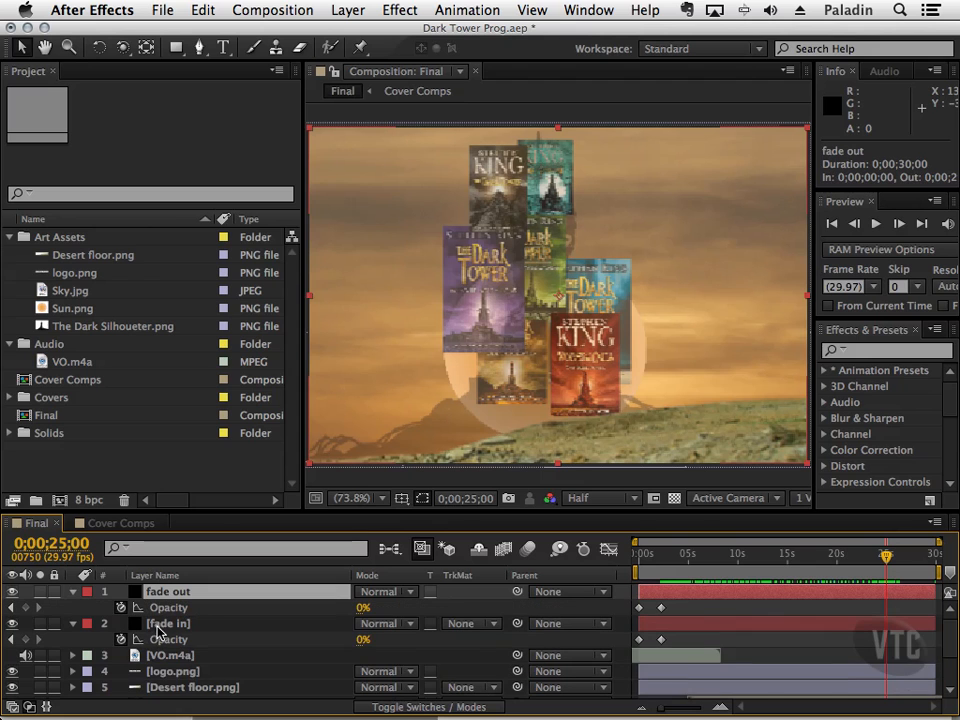
click(641, 608)
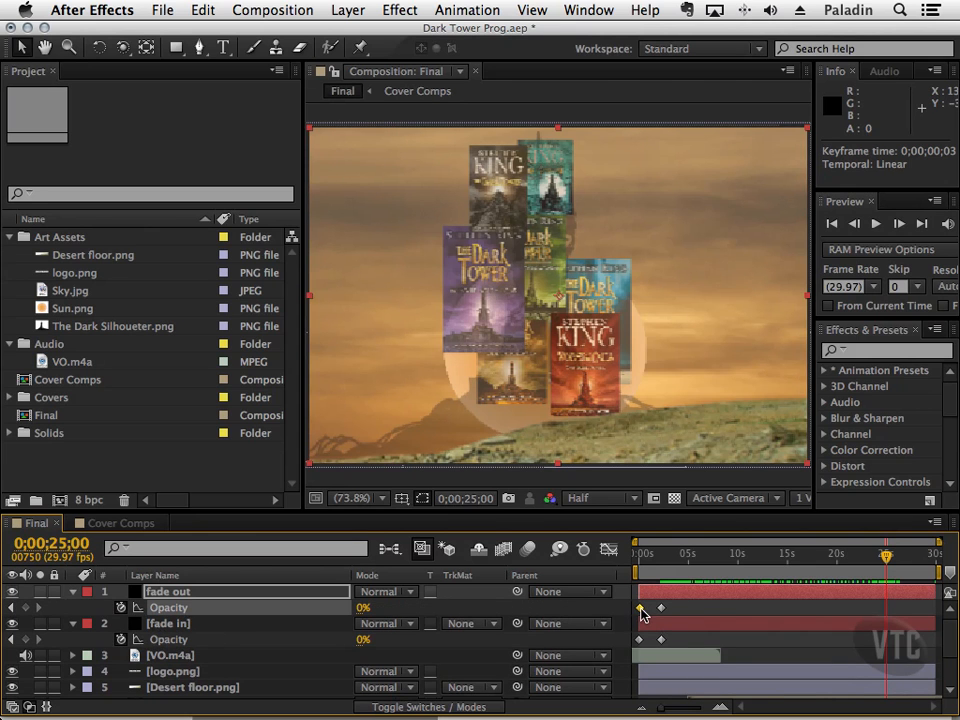
drag(640, 612, 935, 608)
drag(661, 607, 921, 625)
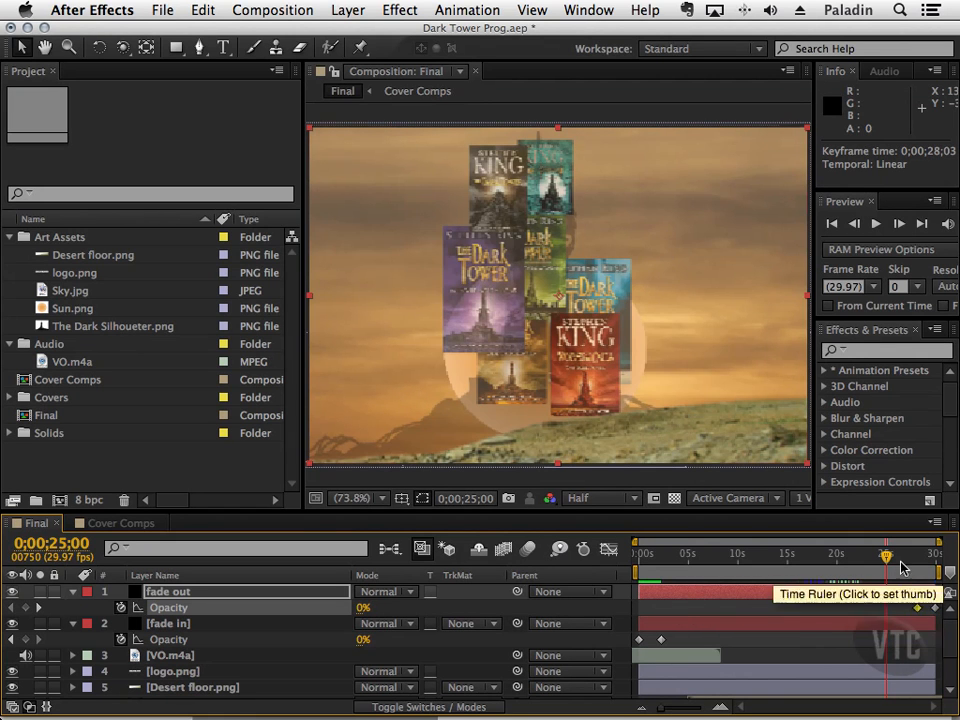
drag(887, 565, 918, 560)
drag(921, 613, 923, 613)
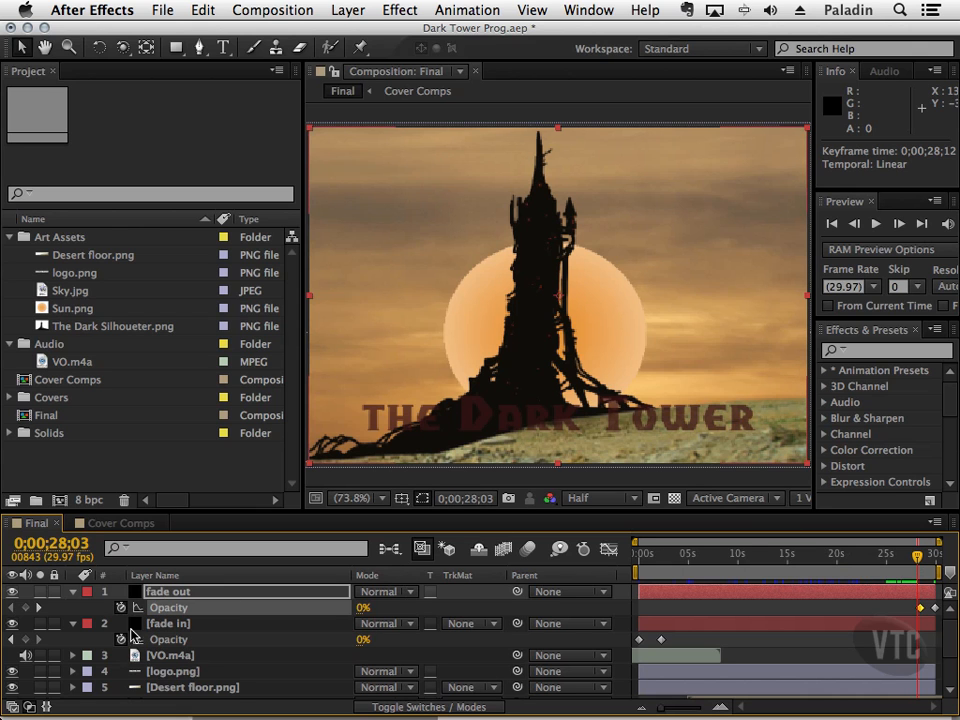
Collapse both fade layers' properties and preview the composition from the start through the opening fade.
click(72, 623)
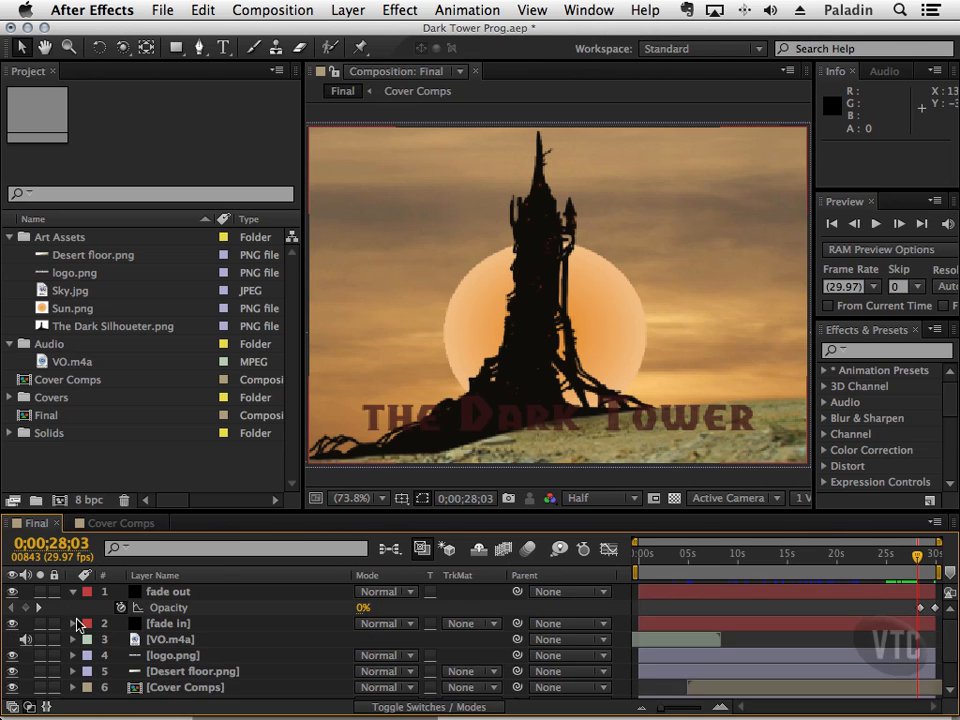
click(72, 591)
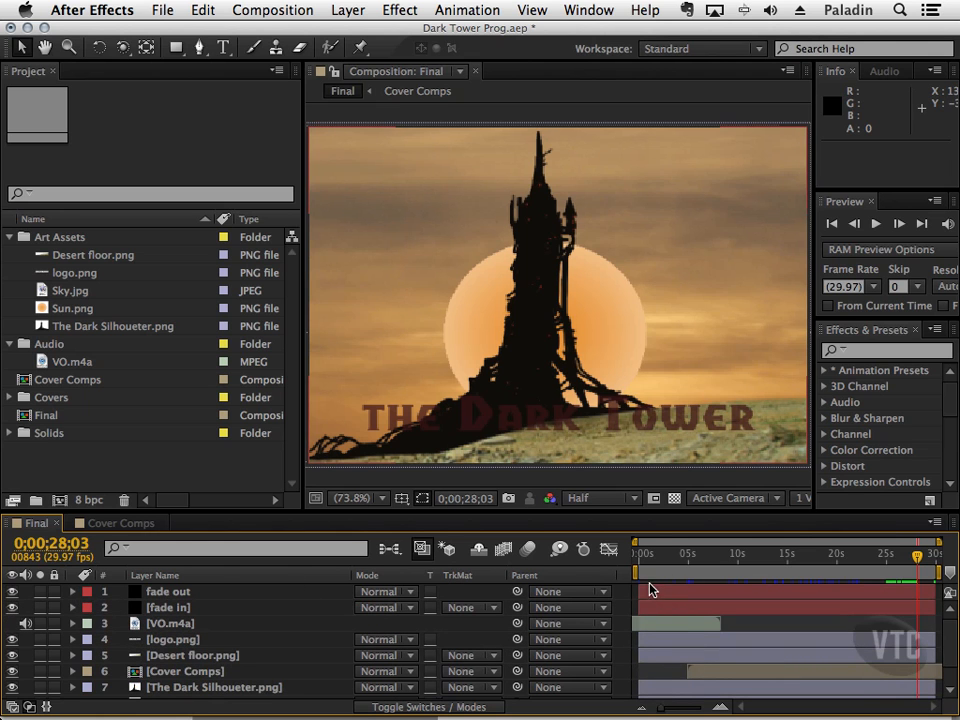
key(Home)
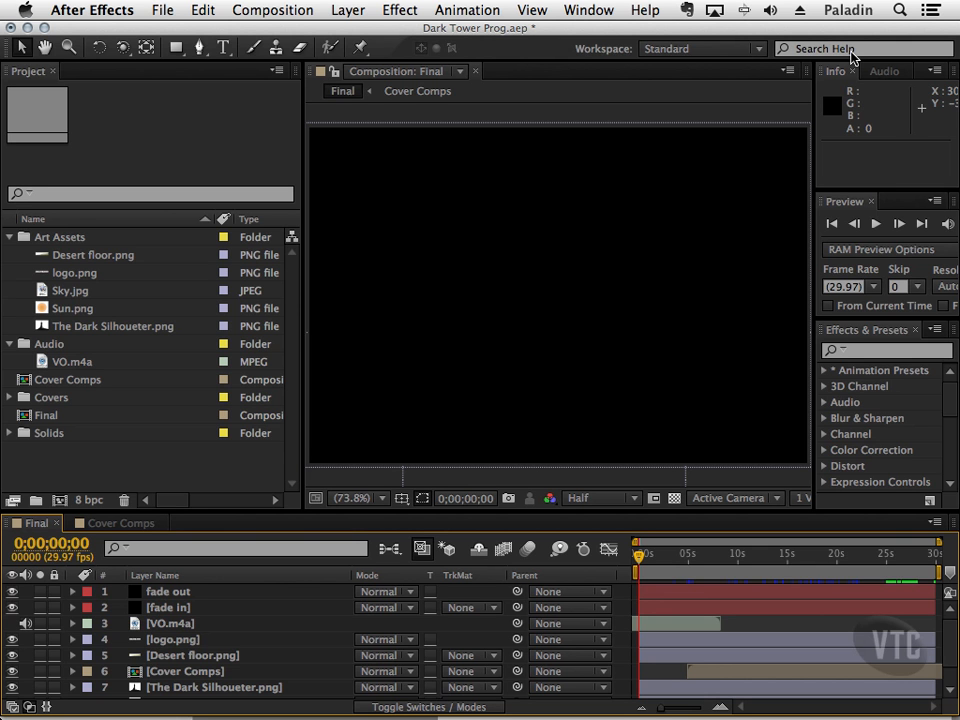
key(space)
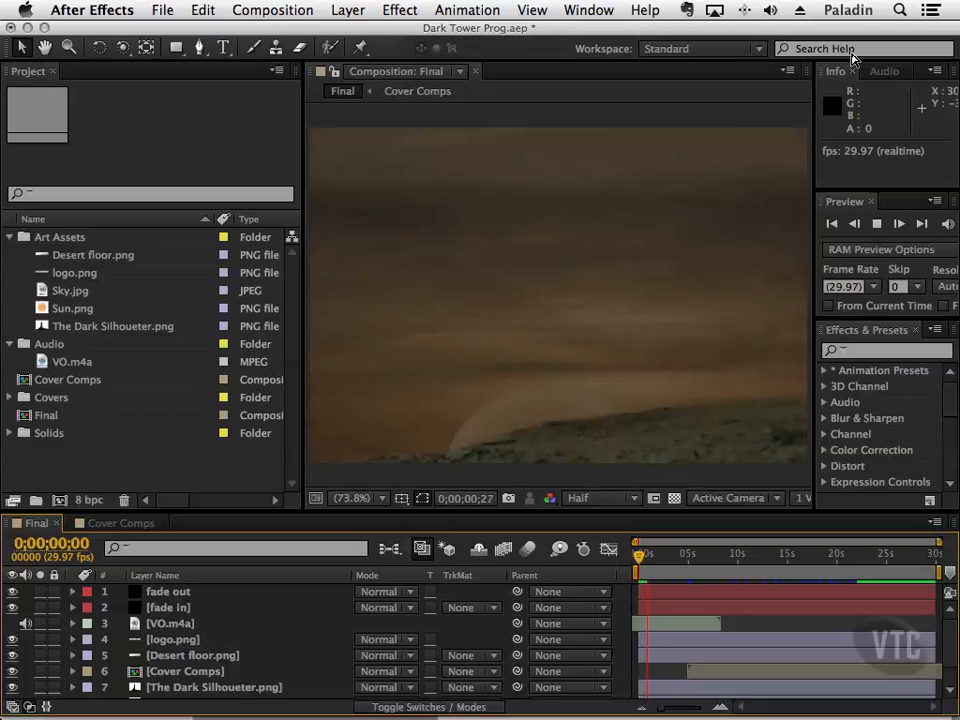
key(space)
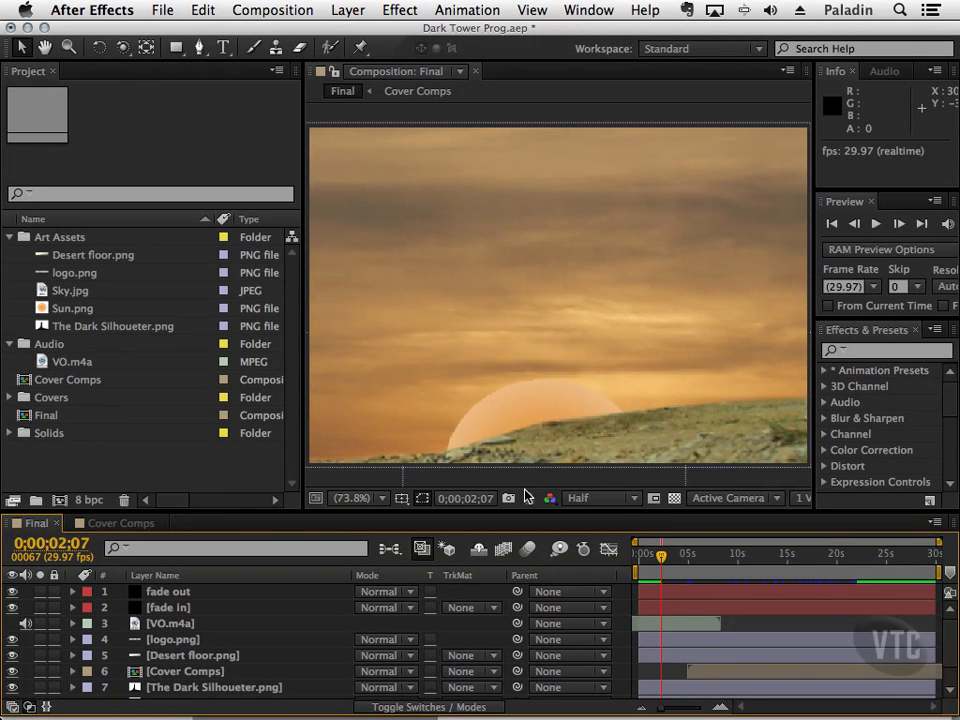